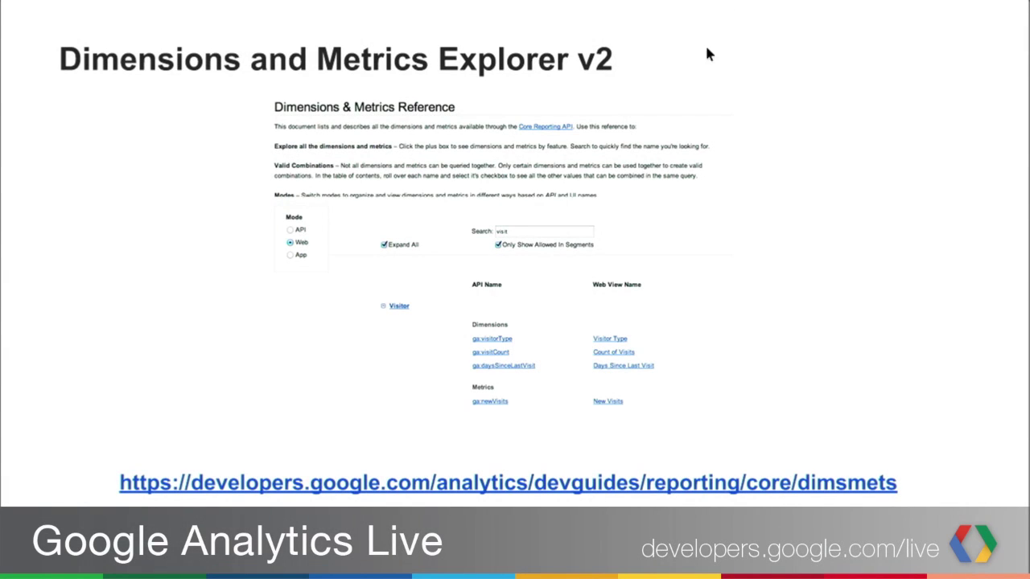
Step: Open the Dimensions & Metrics Reference from the slide link and scroll to the Visitor, Session, Traffic Sources categories
{"action": "left_click", "coordinate": [529, 482]}
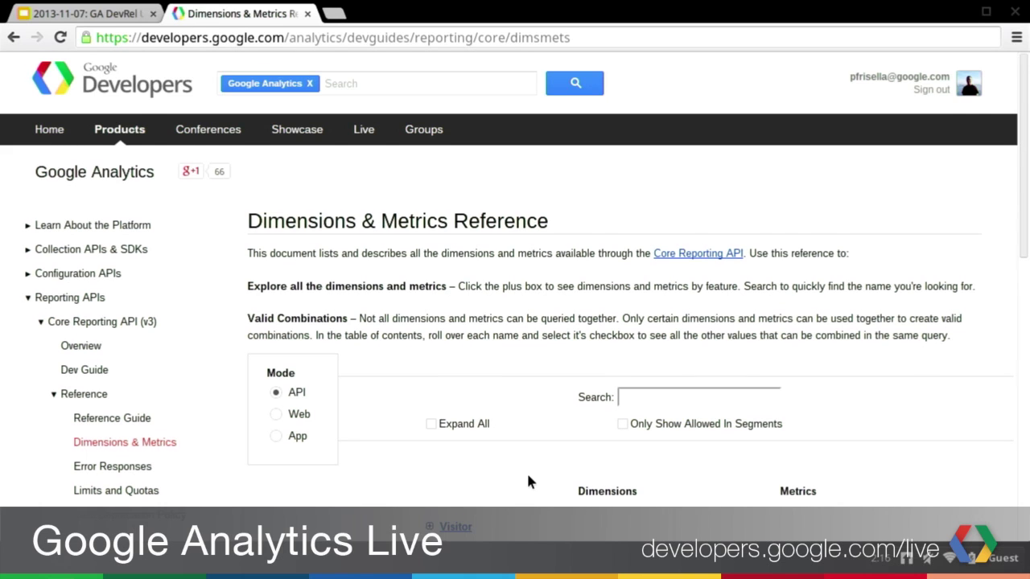
{"action": "scroll", "coordinate": [527, 480], "scroll_direction": "down", "scroll_amount": 5}
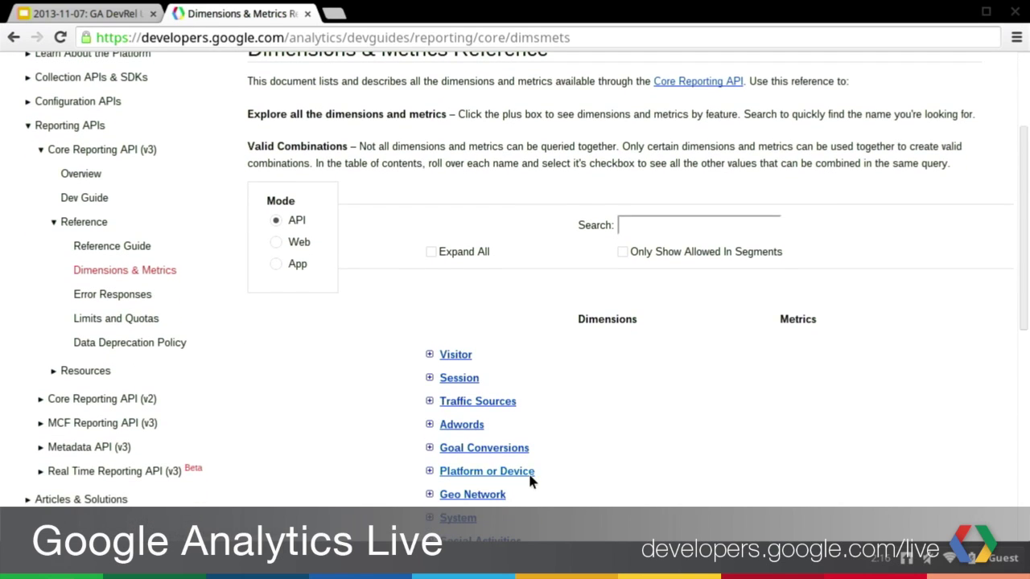
{"action": "scroll", "coordinate": [528, 480], "scroll_direction": "down", "scroll_amount": 3}
{"action": "scroll", "coordinate": [529, 482], "scroll_direction": "up", "scroll_amount": 2}
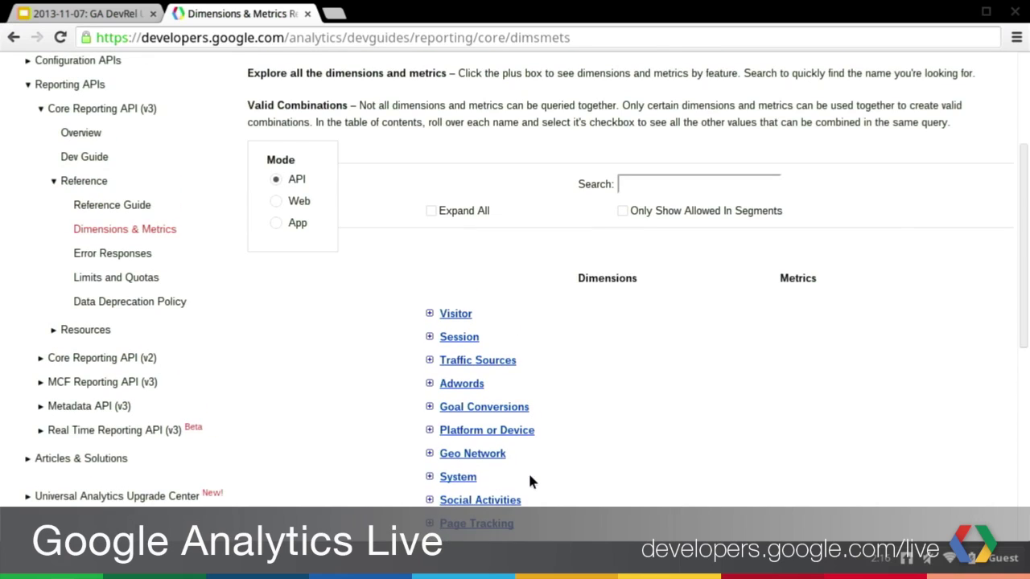
{"action": "right_click", "coordinate": [529, 481]}
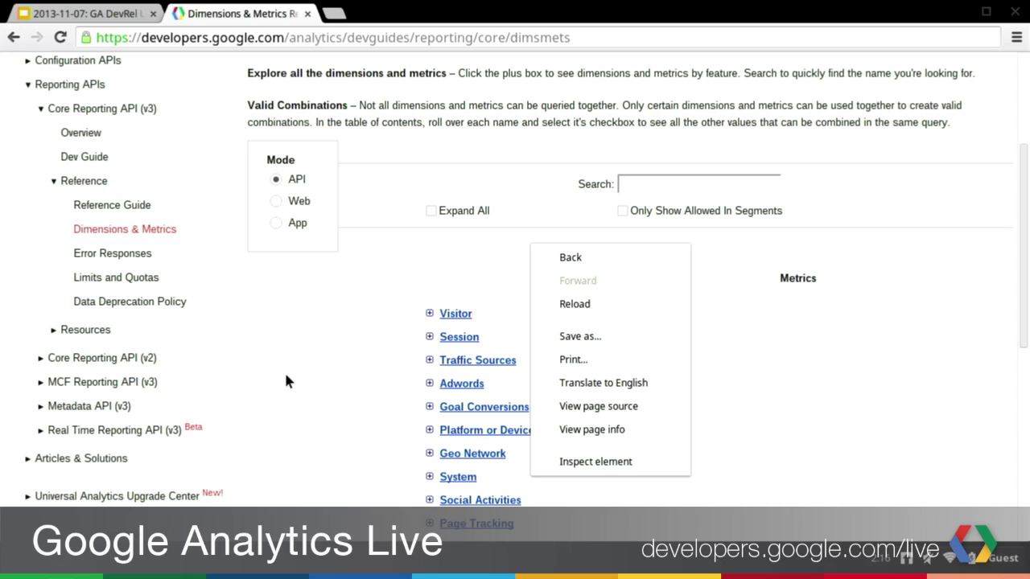
{"action": "left_click", "coordinate": [341, 385]}
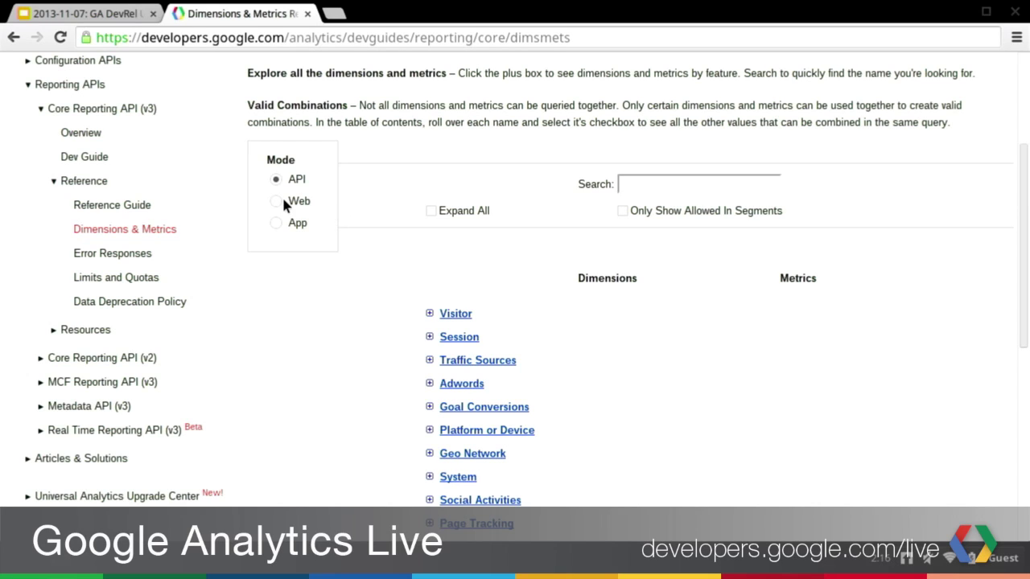
Step: Expand all categories and switch the reference to Web mode names
{"action": "left_click", "coordinate": [431, 211]}
{"action": "scroll", "coordinate": [781, 271], "scroll_direction": "down", "scroll_amount": 1}
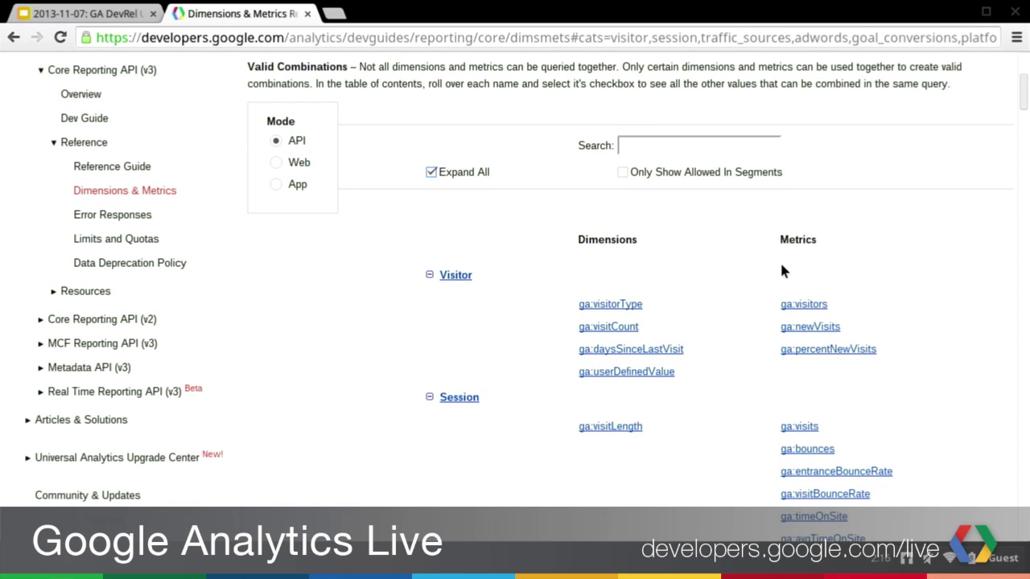
{"action": "scroll", "coordinate": [781, 270], "scroll_direction": "down", "scroll_amount": 1}
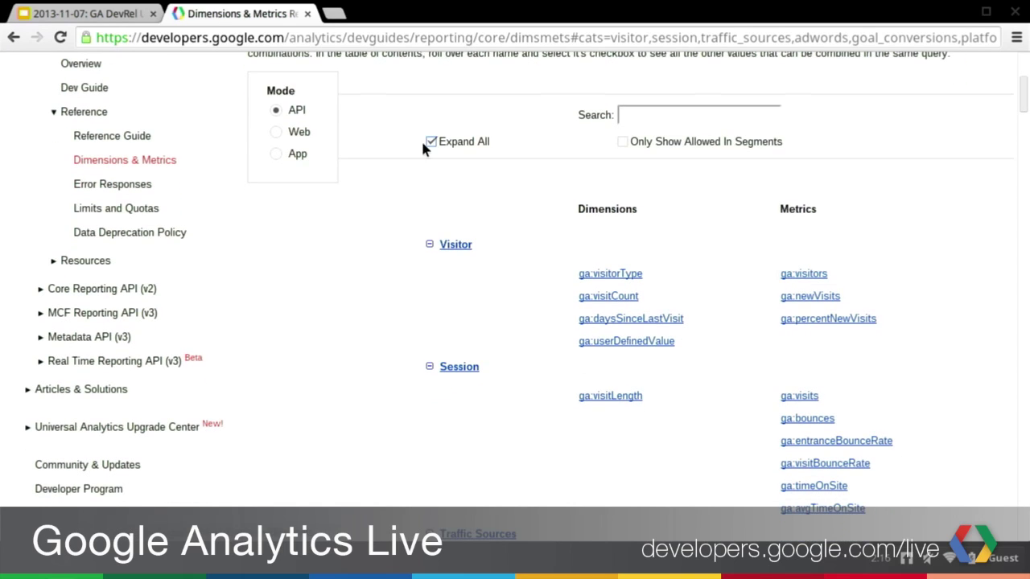
{"action": "left_click", "coordinate": [276, 132]}
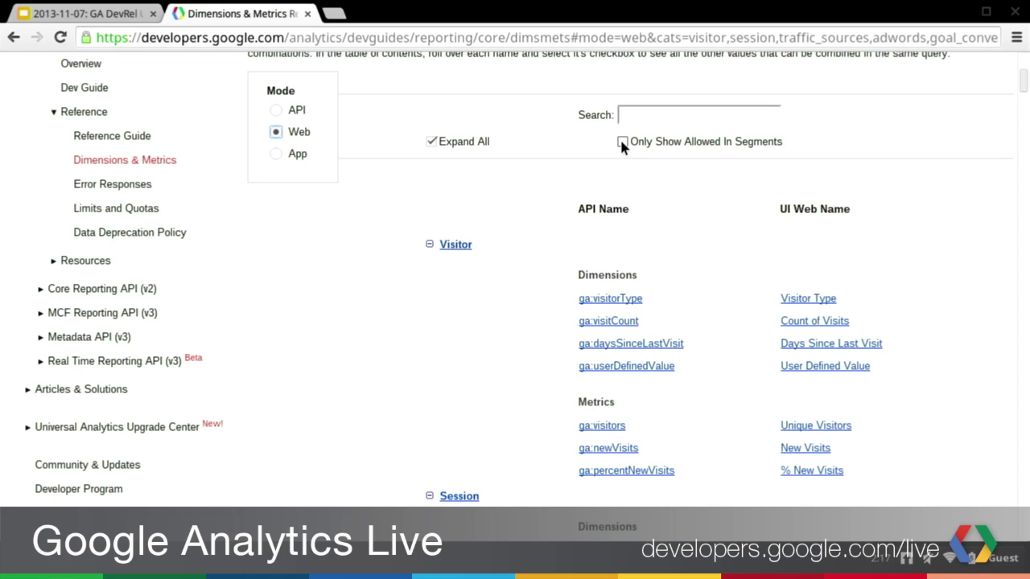
{"action": "scroll", "coordinate": [621, 142], "scroll_direction": "up", "scroll_amount": 1}
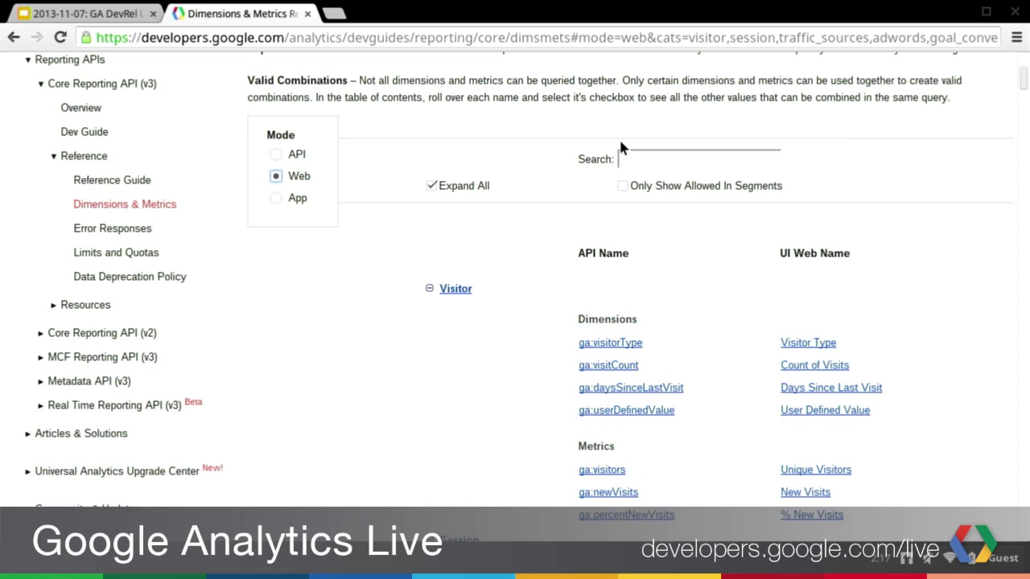
Step: Show only segment-allowed fields, leaving ga:newVisits under Visitor metrics, and focus the Search box
{"action": "left_click", "coordinate": [622, 186]}
{"action": "scroll", "coordinate": [620, 191], "scroll_direction": "up", "scroll_amount": 1}
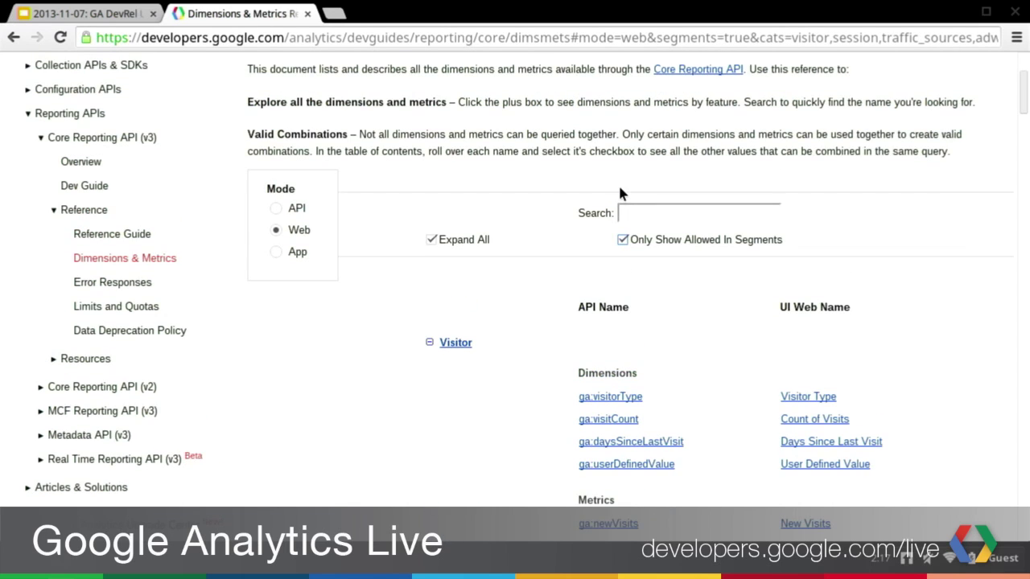
{"action": "scroll", "coordinate": [621, 191], "scroll_direction": "down", "scroll_amount": 3}
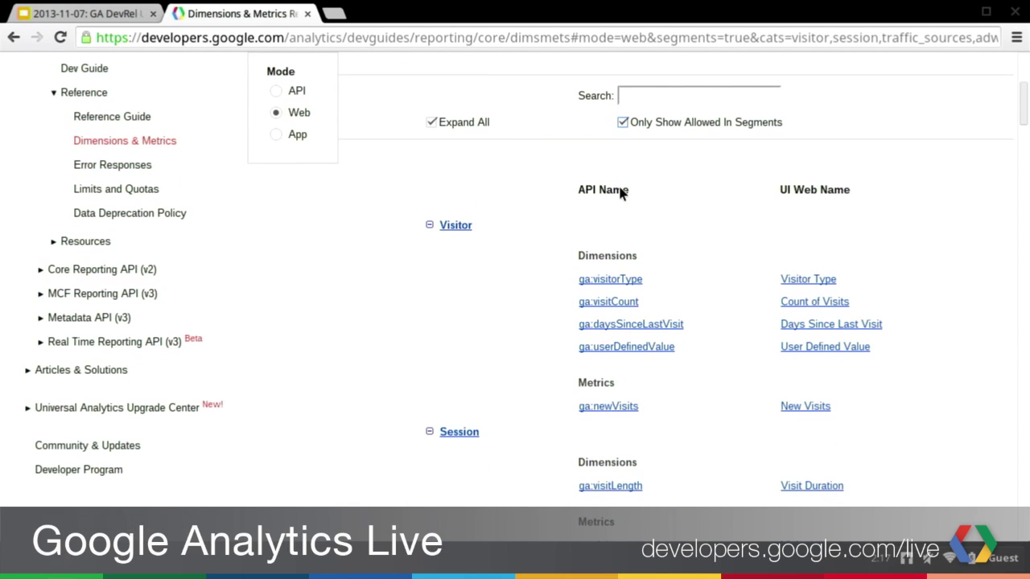
{"action": "scroll", "coordinate": [684, 108], "scroll_direction": "down", "scroll_amount": 3}
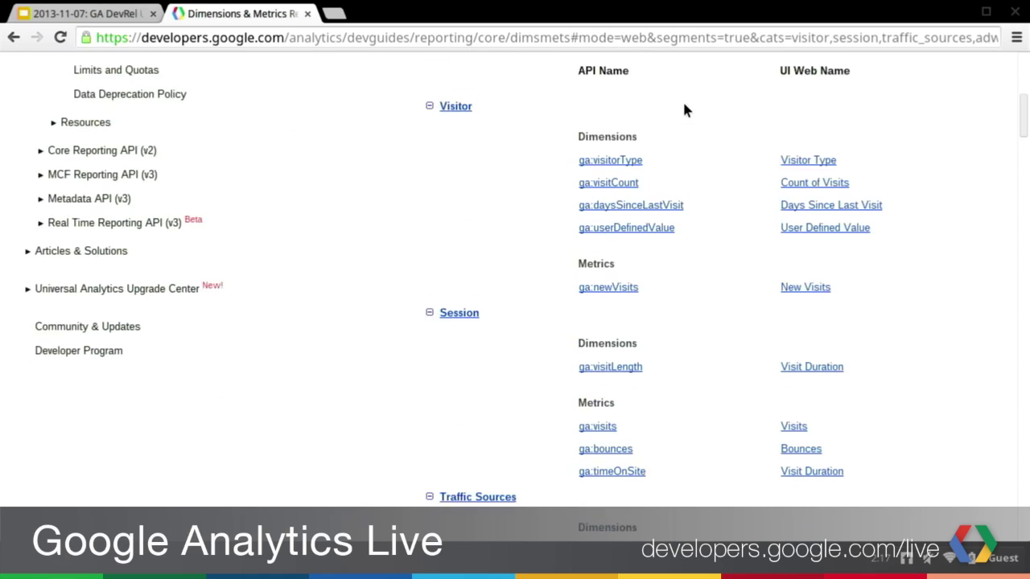
{"action": "scroll", "coordinate": [684, 109], "scroll_direction": "up", "scroll_amount": 4}
{"action": "scroll", "coordinate": [684, 109], "scroll_direction": "up", "scroll_amount": 1}
{"action": "left_click", "coordinate": [641, 185]}
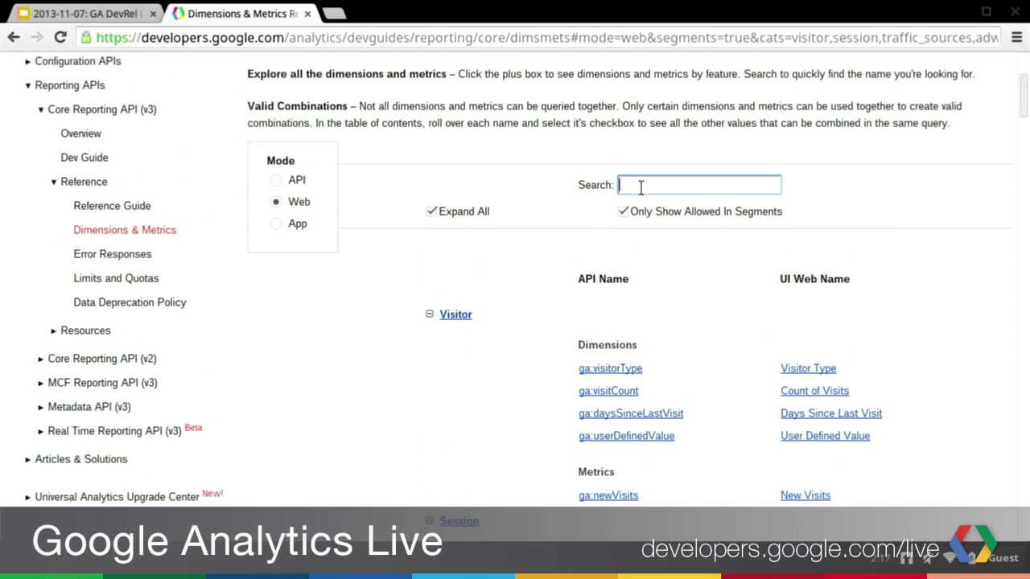
{"action": "type", "text": "vid"}
{"action": "key", "text": "BackSpace"}
{"action": "key", "text": "BackSpace"}
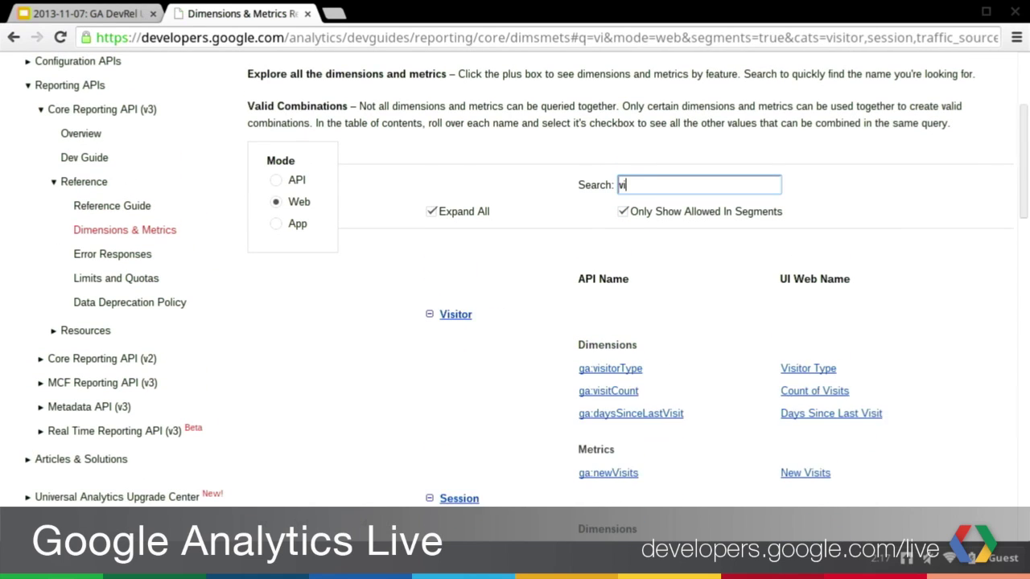
{"action": "type", "text": "id"}
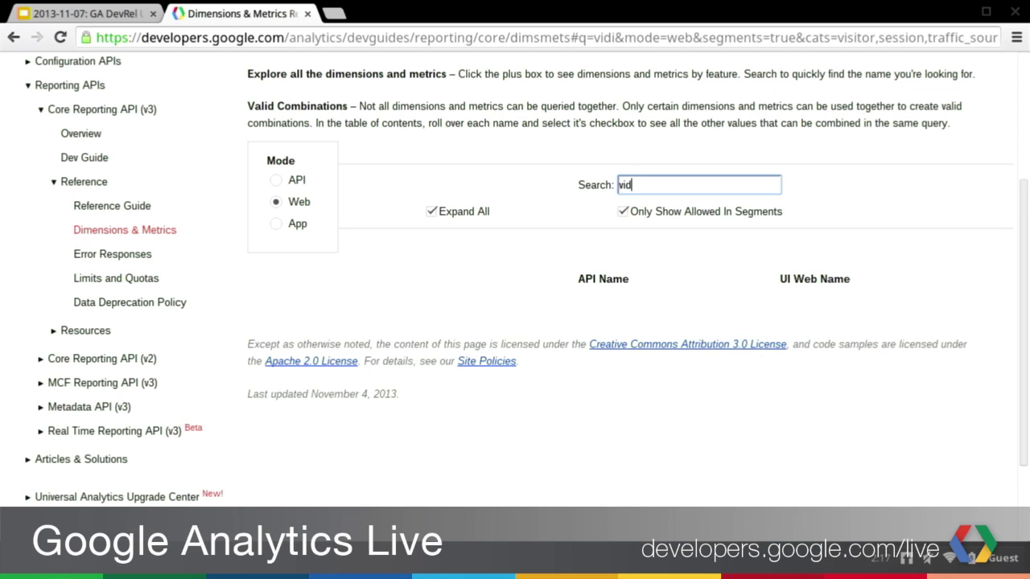
{"action": "key", "text": "BackSpace"}
{"action": "key", "text": "BackSpace"}
{"action": "type", "text": "sits"}
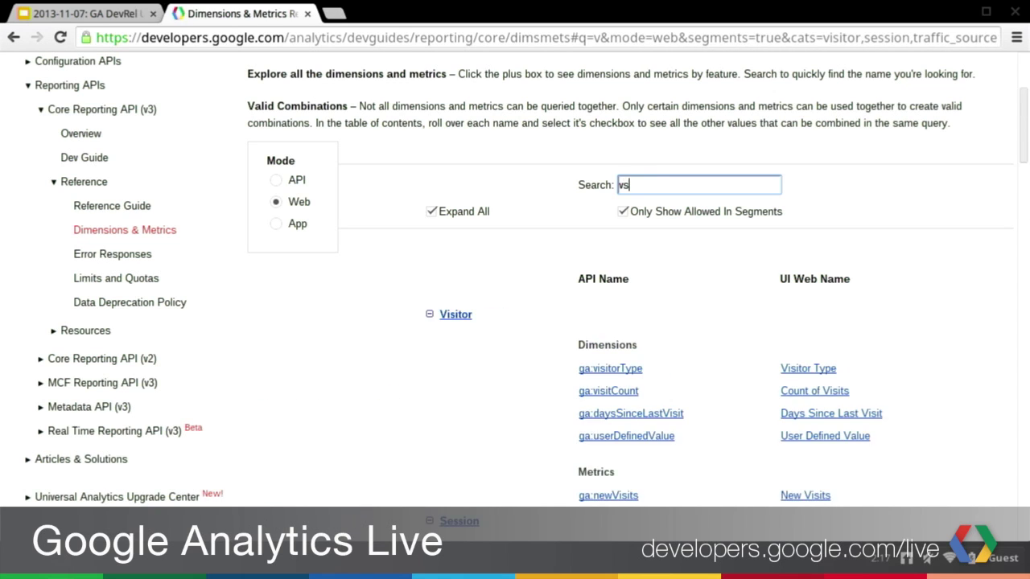
{"action": "key", "text": "BackSpace"}
{"action": "key", "text": "BackSpace"}
{"action": "key", "text": "BackSpace"}
{"action": "key", "text": "BackSpace"}
{"action": "key", "text": "BackSpace"}
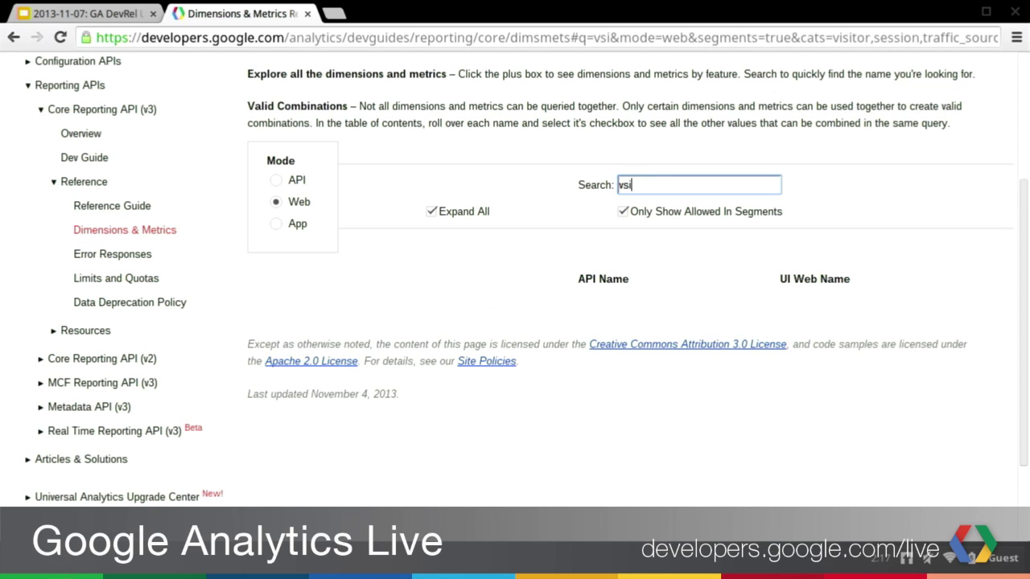
{"action": "type", "text": "vi"}
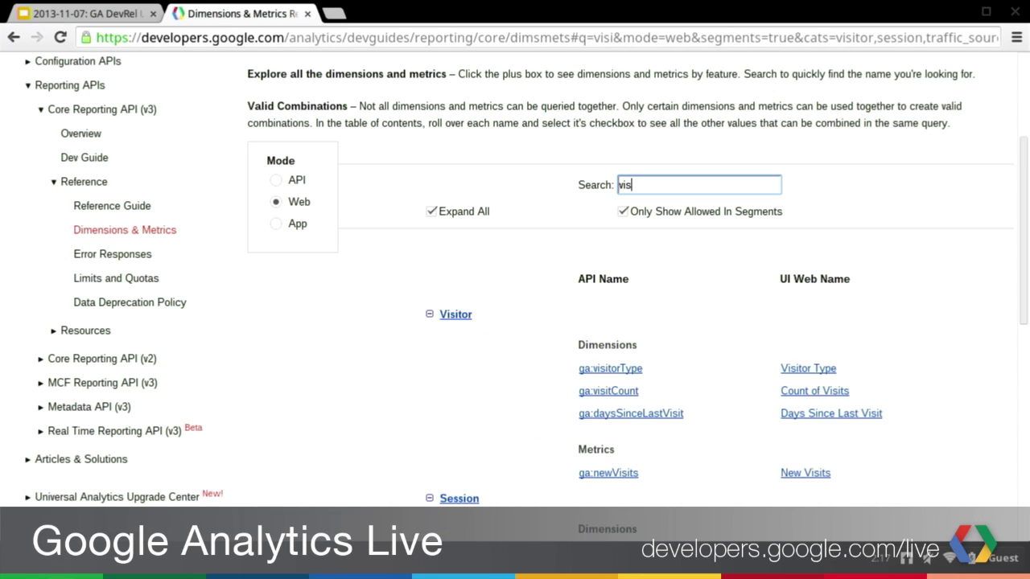
{"action": "type", "text": "sits"}
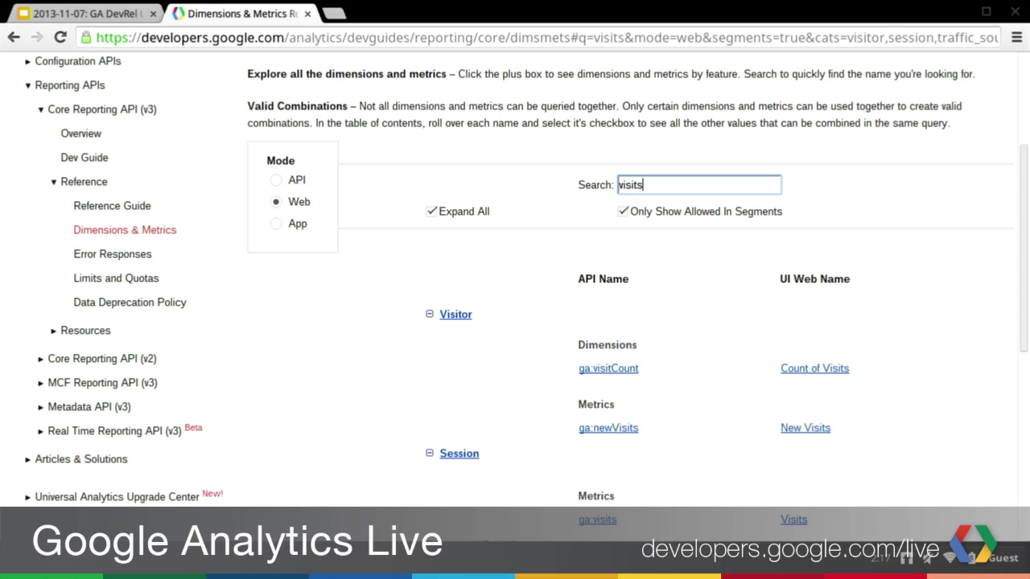
{"action": "scroll", "coordinate": [616, 332], "scroll_direction": "up", "scroll_amount": 3}
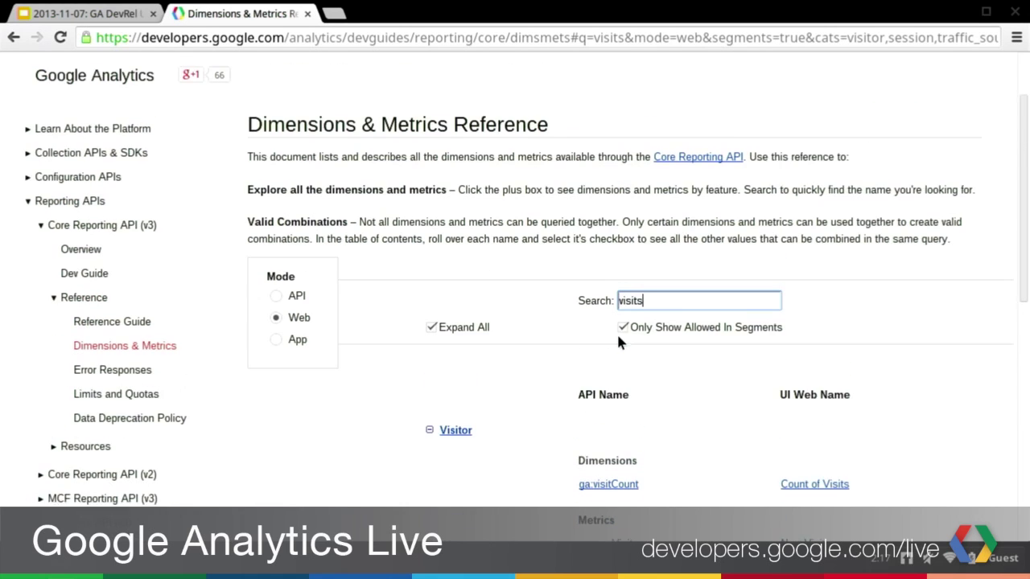
{"action": "scroll", "coordinate": [616, 331], "scroll_direction": "down", "scroll_amount": 3}
{"action": "scroll", "coordinate": [620, 343], "scroll_direction": "down", "scroll_amount": 2}
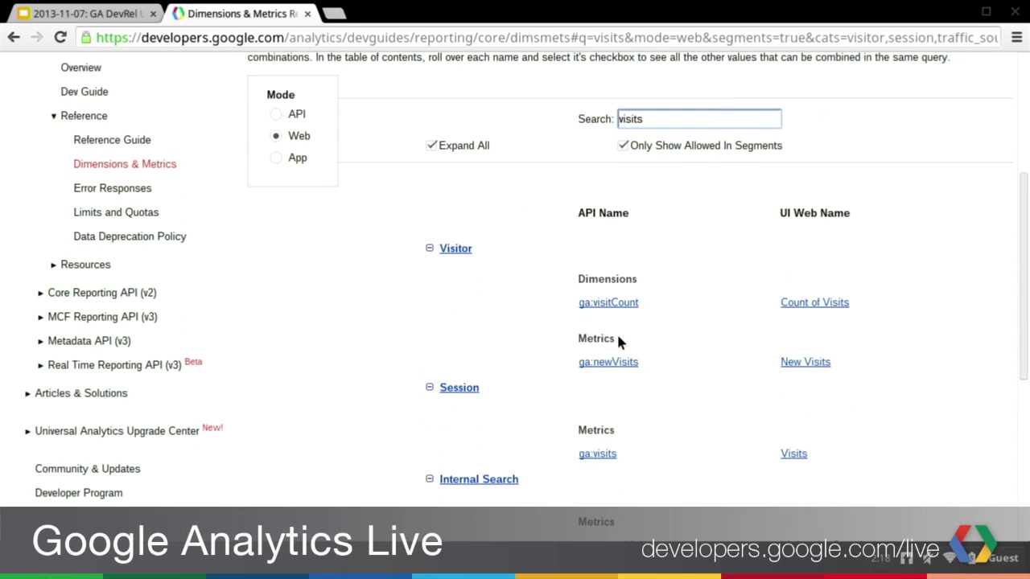
{"action": "mouse_move", "coordinate": [622, 305]}
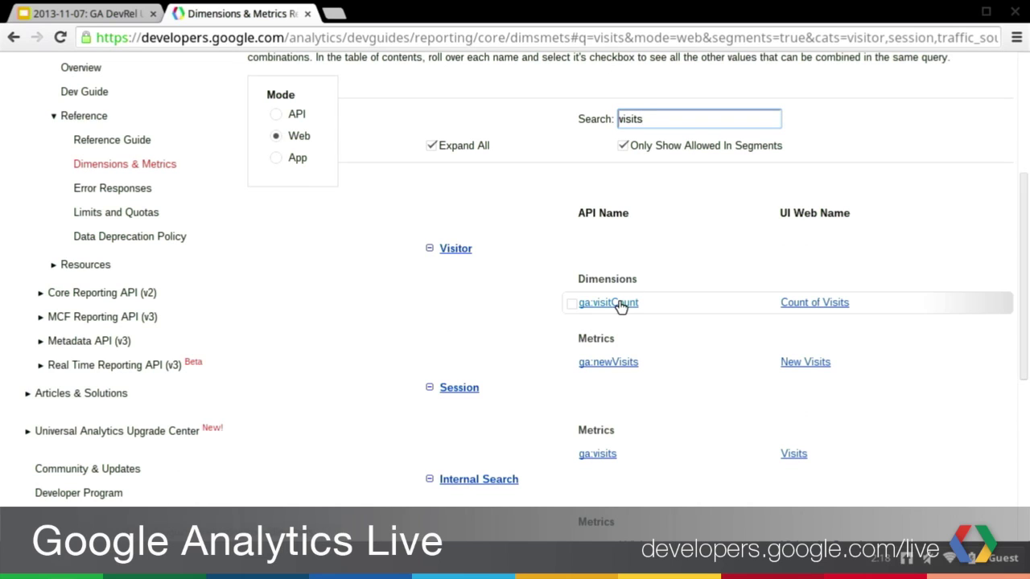
{"action": "left_click", "coordinate": [620, 304]}
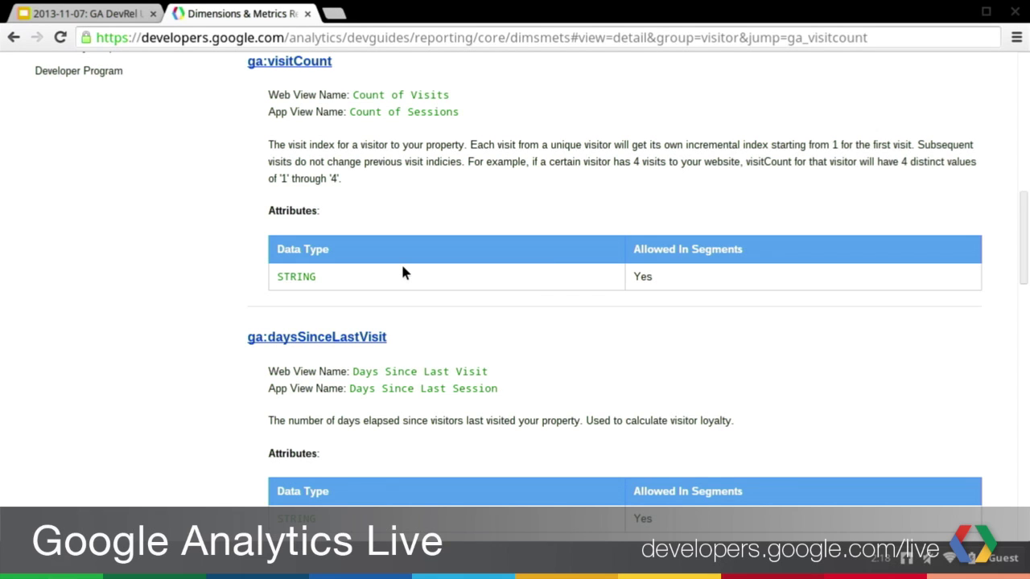
{"action": "scroll", "coordinate": [402, 272], "scroll_direction": "down", "scroll_amount": 1}
{"action": "scroll", "coordinate": [403, 272], "scroll_direction": "up", "scroll_amount": 6}
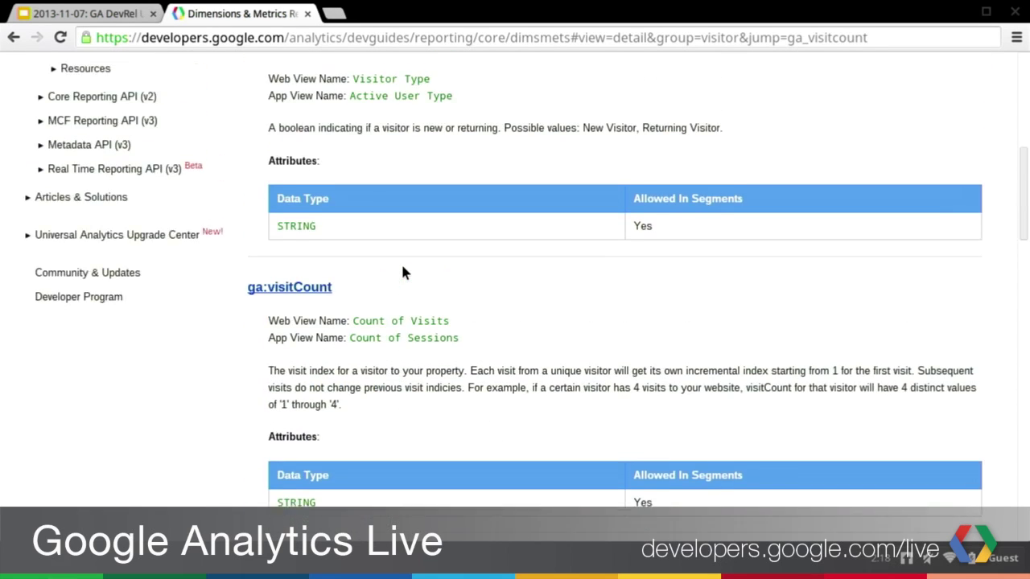
{"action": "scroll", "coordinate": [402, 272], "scroll_direction": "up", "scroll_amount": 3}
{"action": "left_click", "coordinate": [429, 231]}
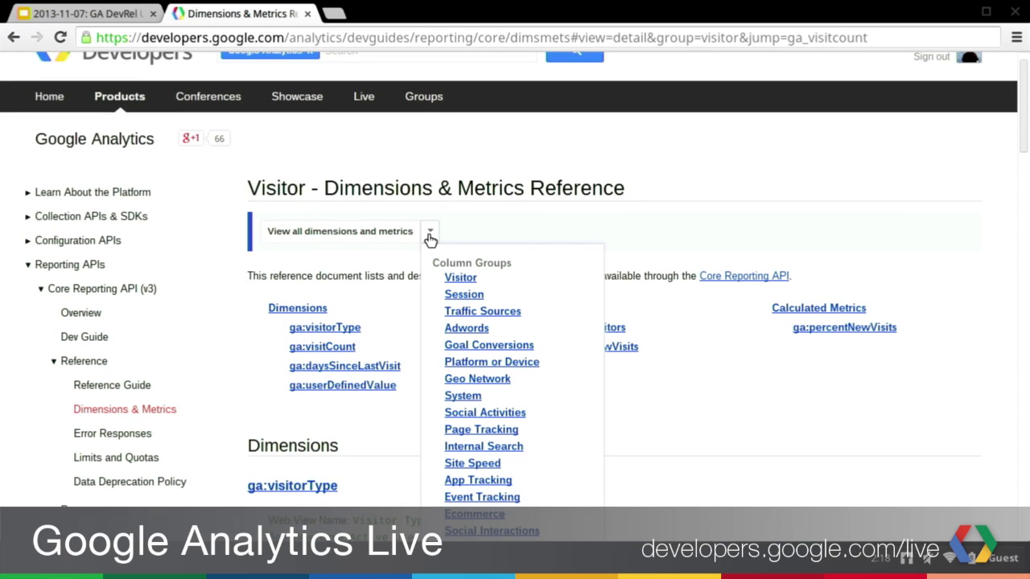
{"action": "scroll", "coordinate": [439, 260], "scroll_direction": "up", "scroll_amount": 1}
{"action": "scroll", "coordinate": [439, 262], "scroll_direction": "down", "scroll_amount": 4}
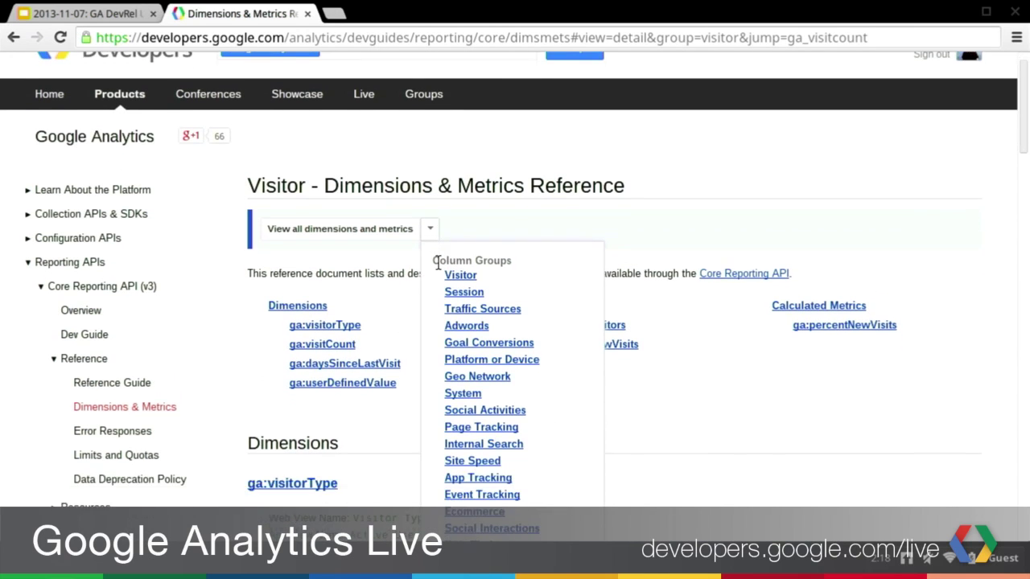
{"action": "scroll", "coordinate": [439, 263], "scroll_direction": "down", "scroll_amount": 3}
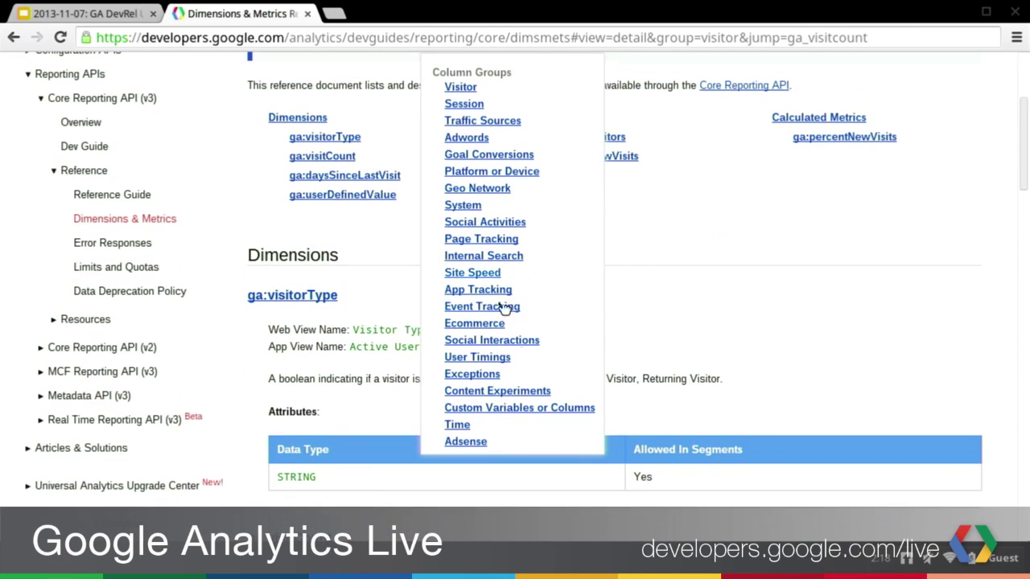
{"action": "left_click", "coordinate": [520, 408]}
{"action": "scroll", "coordinate": [523, 415], "scroll_direction": "down", "scroll_amount": 10}
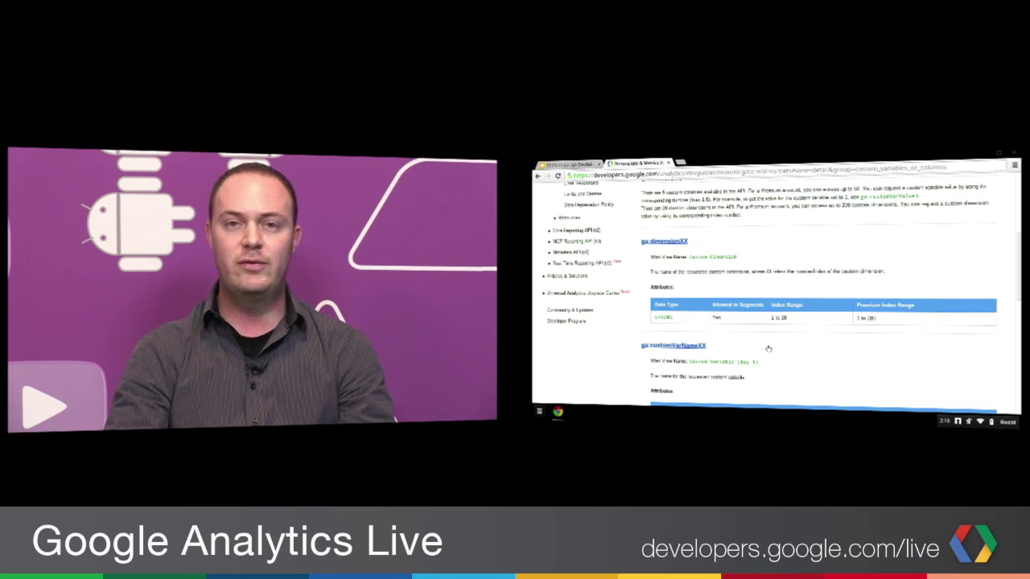
{"action": "scroll", "coordinate": [769, 349], "scroll_direction": "up", "scroll_amount": 5}
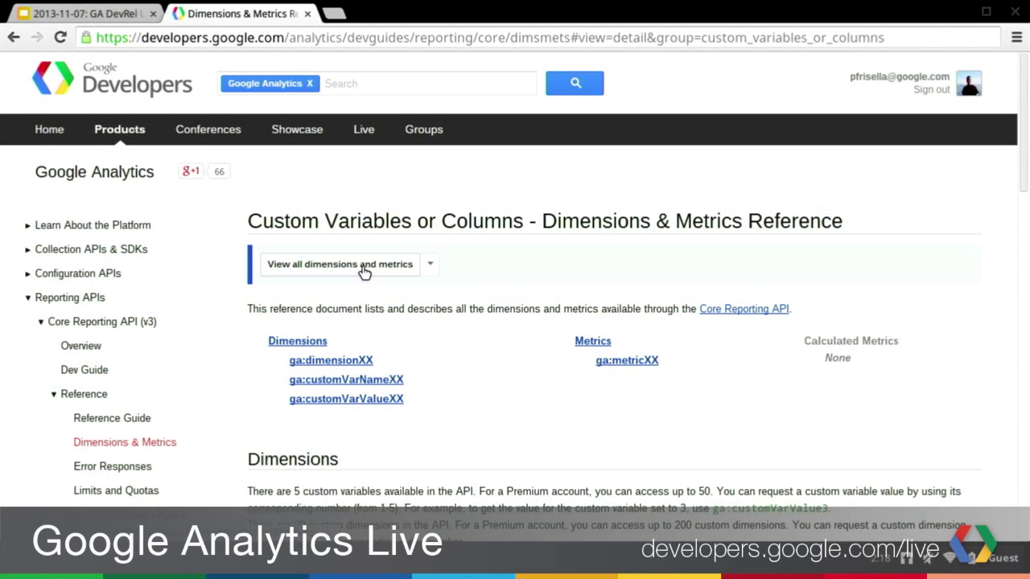
{"action": "left_click", "coordinate": [365, 274]}
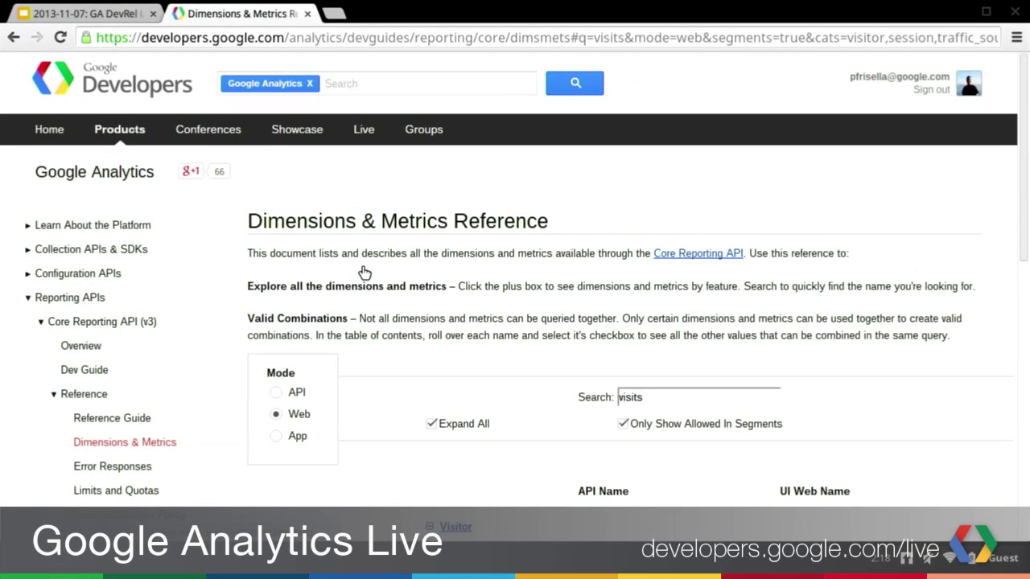
Step: From the Google Slides tab, follow the ga-dev-tools.appspot.com/explorer link to open Query Explorer 2
{"action": "scroll", "coordinate": [365, 274], "scroll_direction": "down", "scroll_amount": 5}
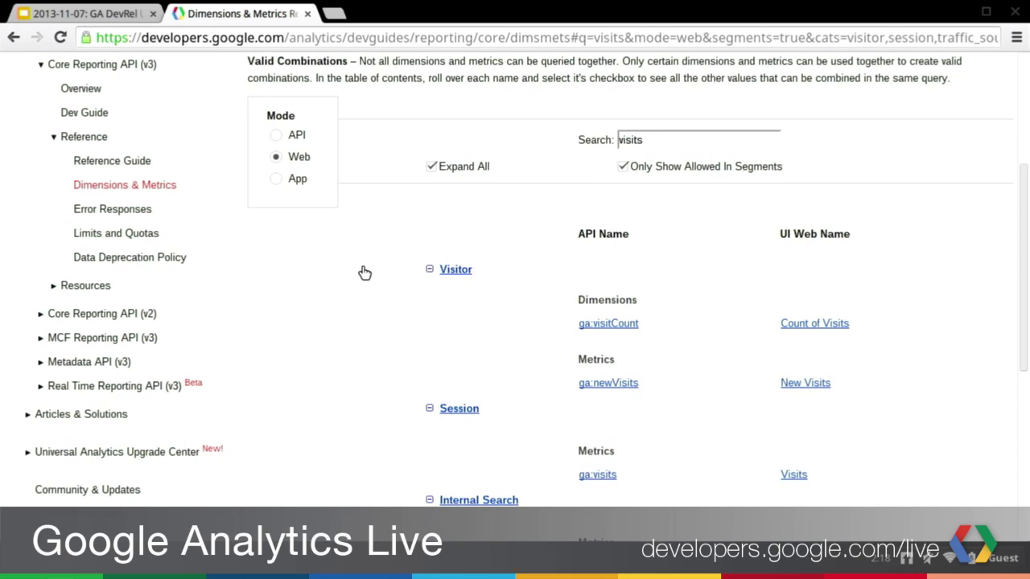
{"action": "scroll", "coordinate": [365, 274], "scroll_direction": "up", "scroll_amount": 3}
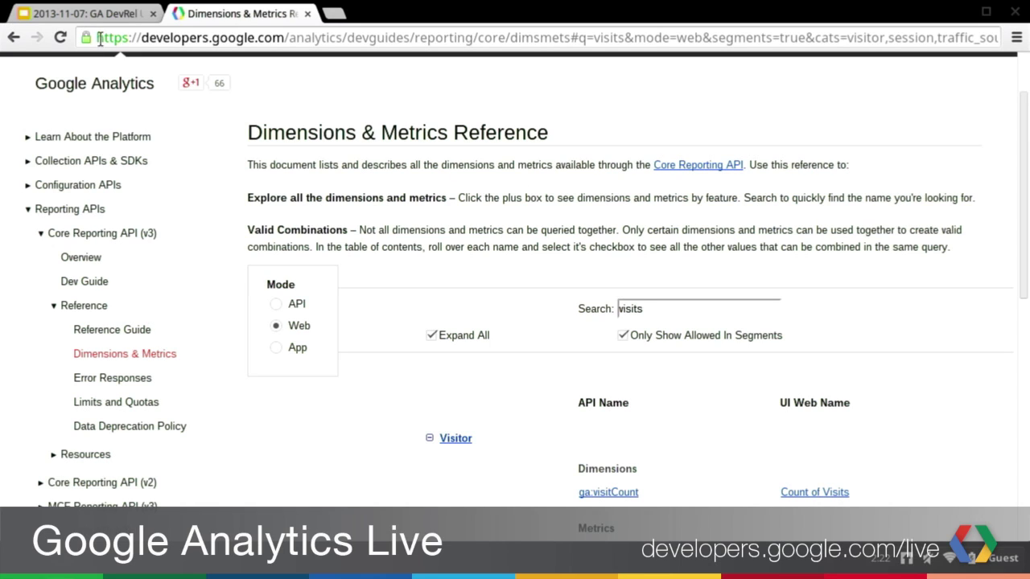
{"action": "left_click", "coordinate": [109, 16]}
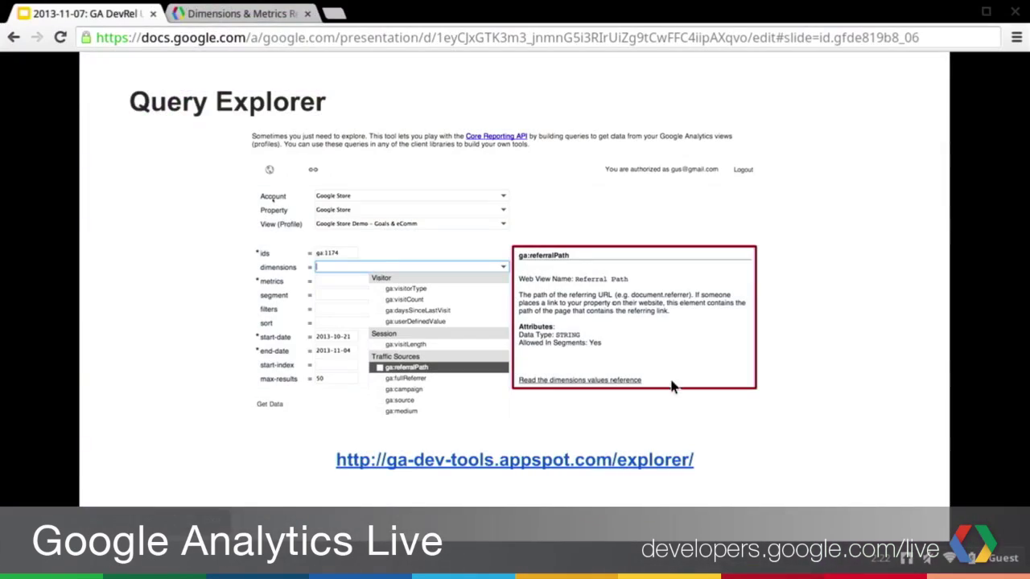
{"action": "left_click", "coordinate": [488, 471]}
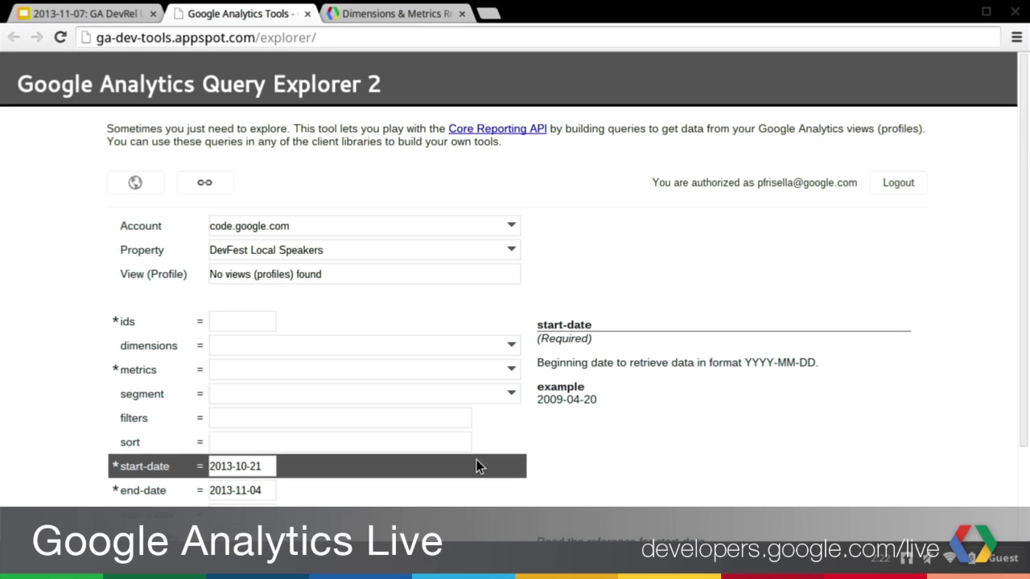
{"action": "scroll", "coordinate": [477, 465], "scroll_direction": "down", "scroll_amount": 3}
Step: Close the context menu and open the dimensions dropdown listing available dimension checkboxes
{"action": "right_click", "coordinate": [476, 466]}
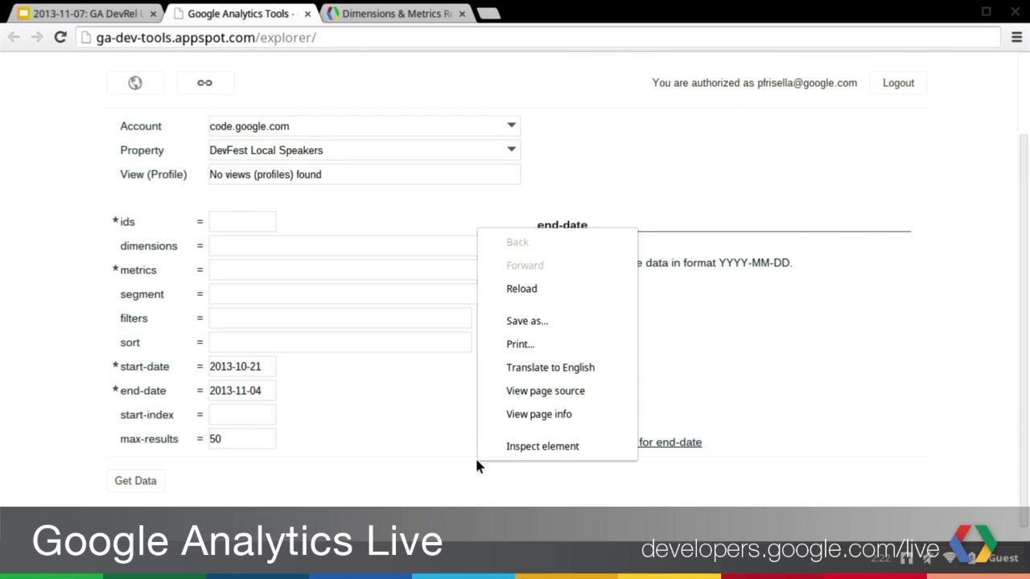
{"action": "left_click", "coordinate": [750, 263]}
{"action": "left_click", "coordinate": [490, 248]}
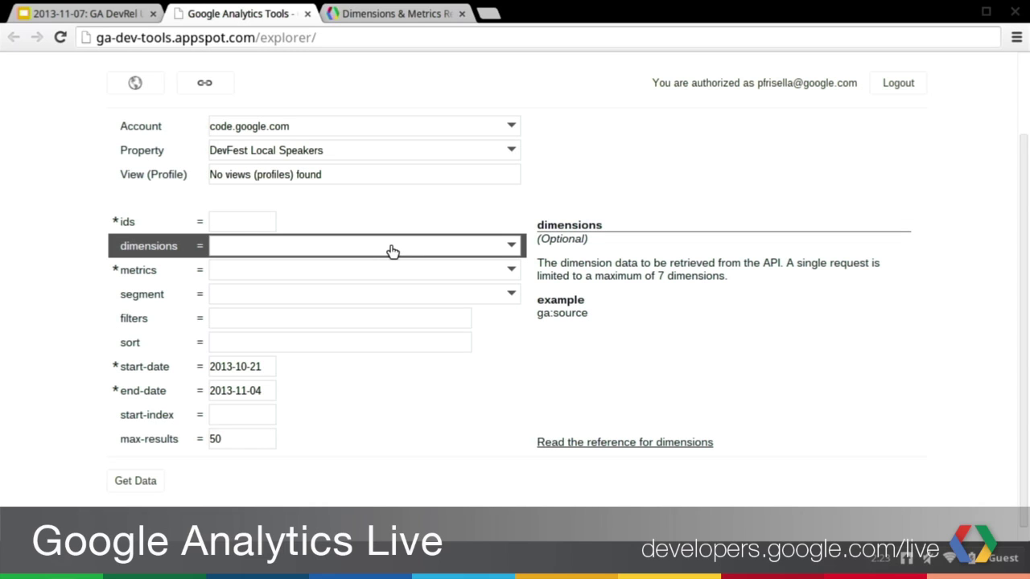
{"action": "scroll", "coordinate": [392, 252], "scroll_direction": "down", "scroll_amount": 1}
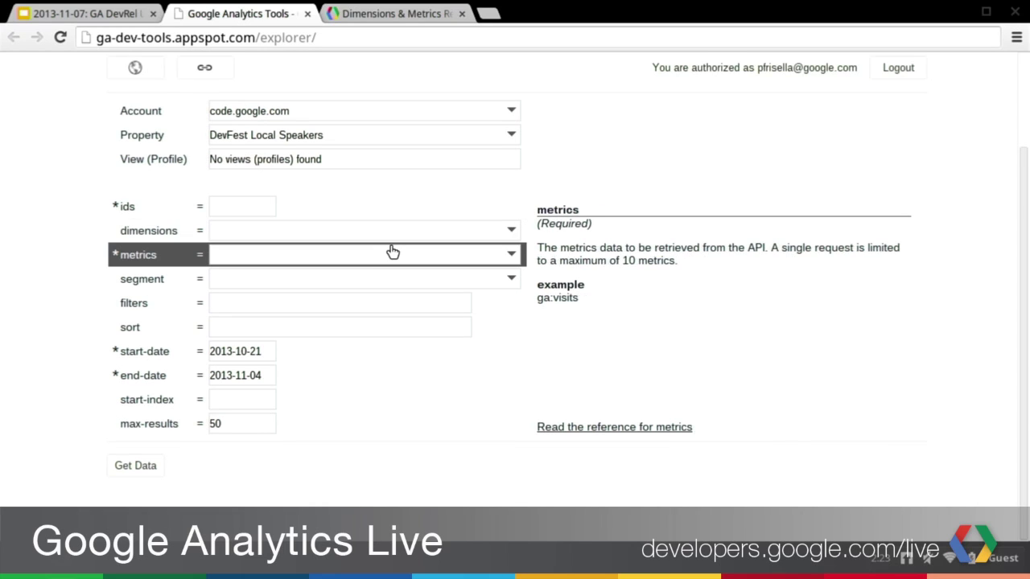
{"action": "left_click", "coordinate": [400, 243]}
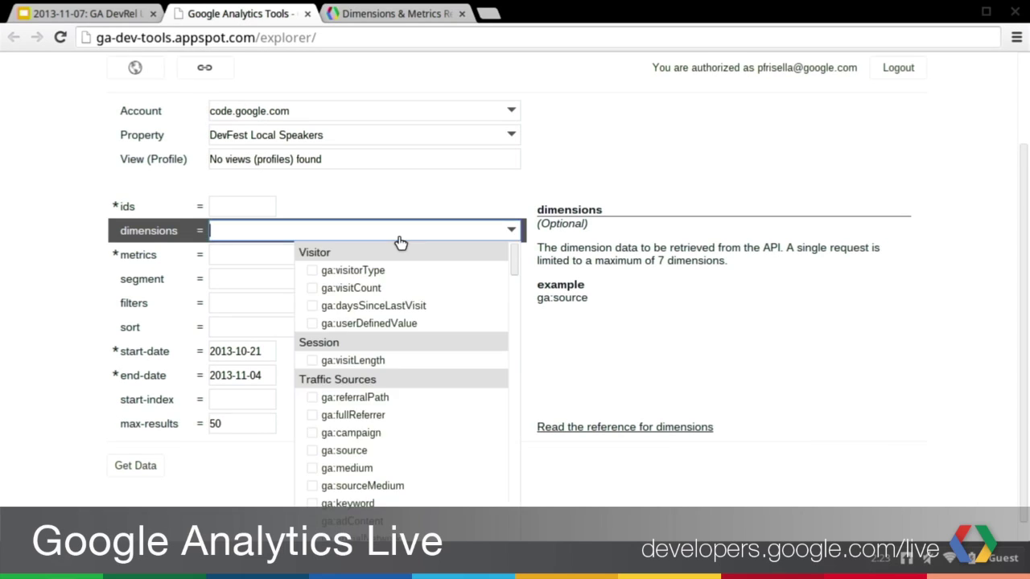